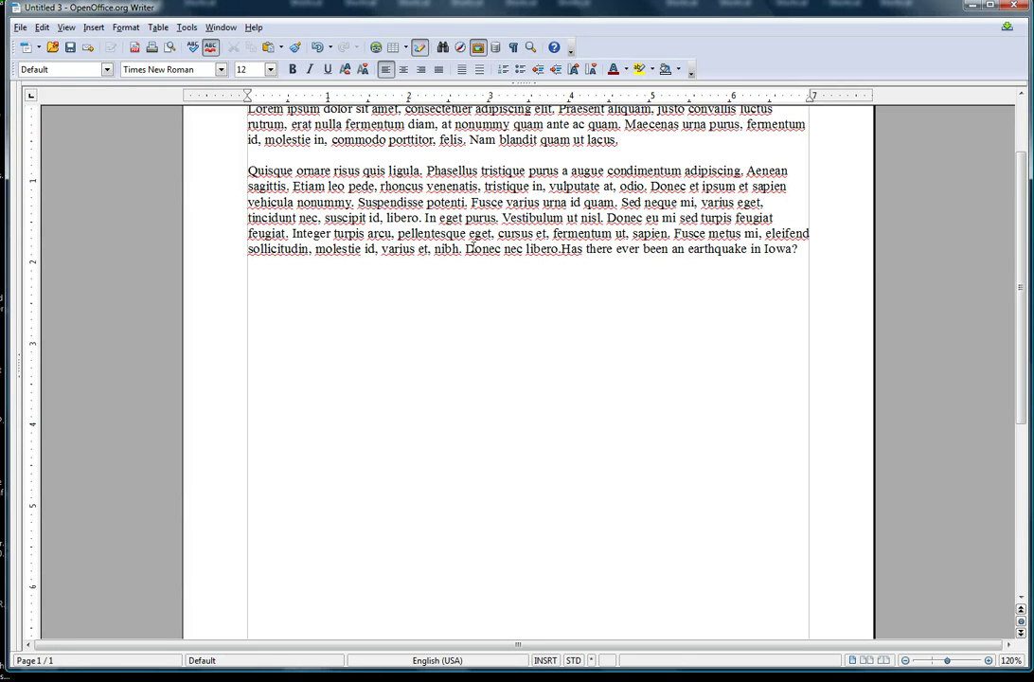
Display the Drawing toolbar.
left_click(66, 28)
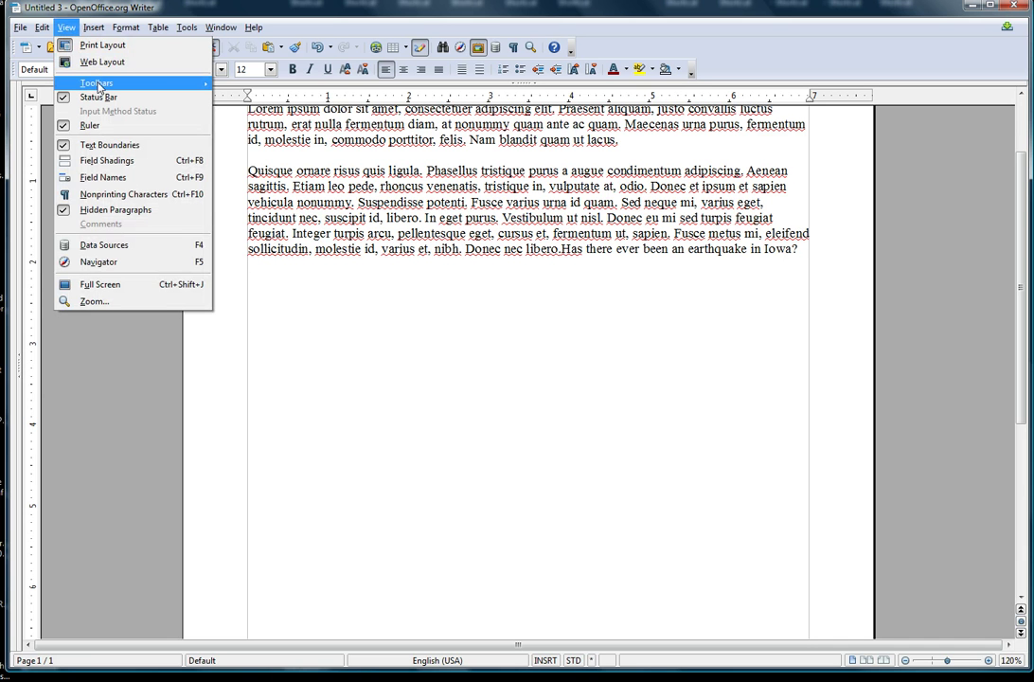
mouse_move(98, 83)
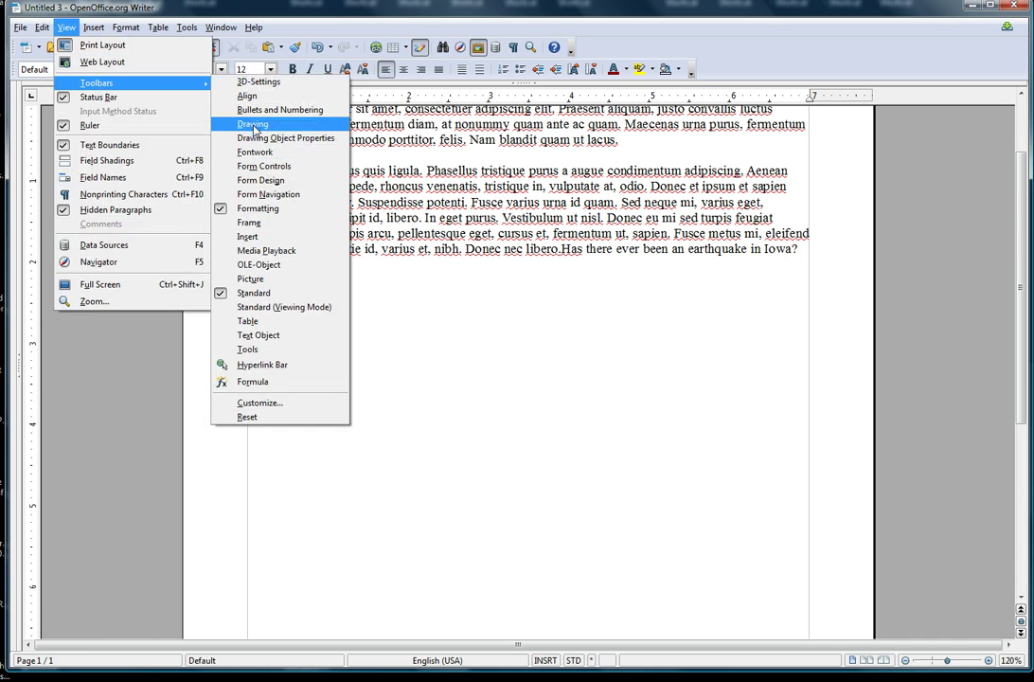
left_click(253, 125)
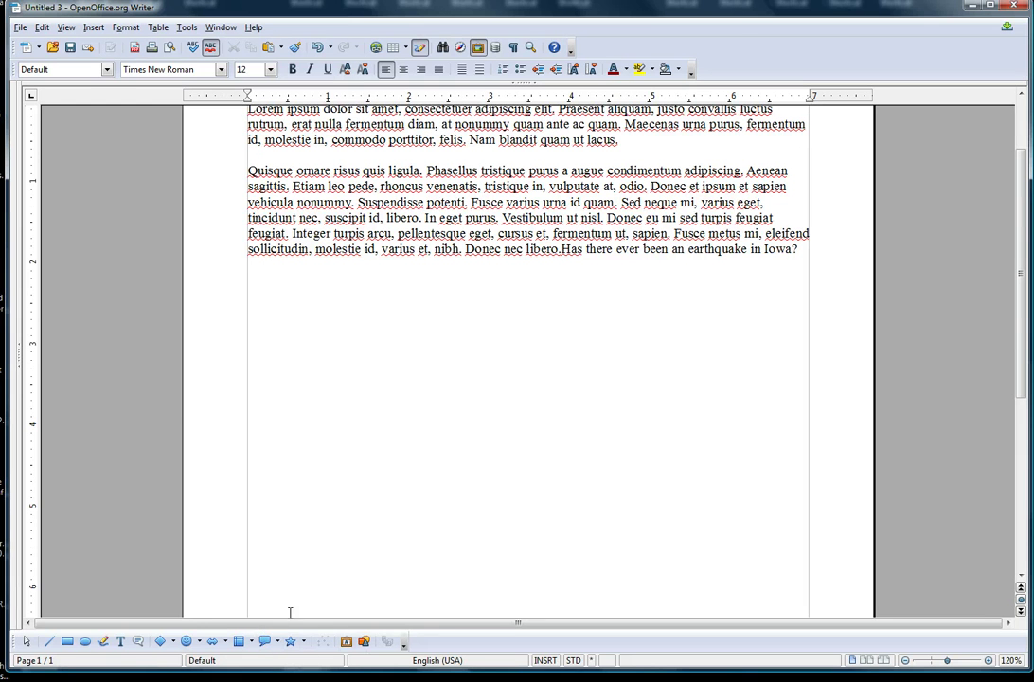
Draw a text box about 6 inches wide below the second paragraph and paste in "Has there ever been an earthquake in Iowa?".
left_click(122, 644)
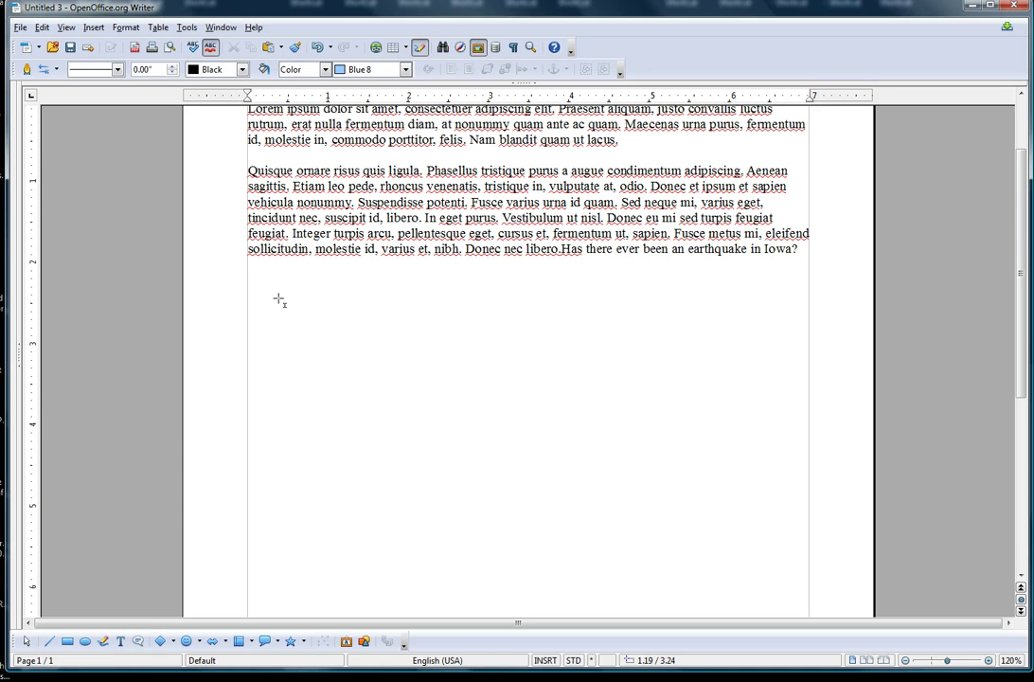
left_click_drag(278, 298, 769, 396)
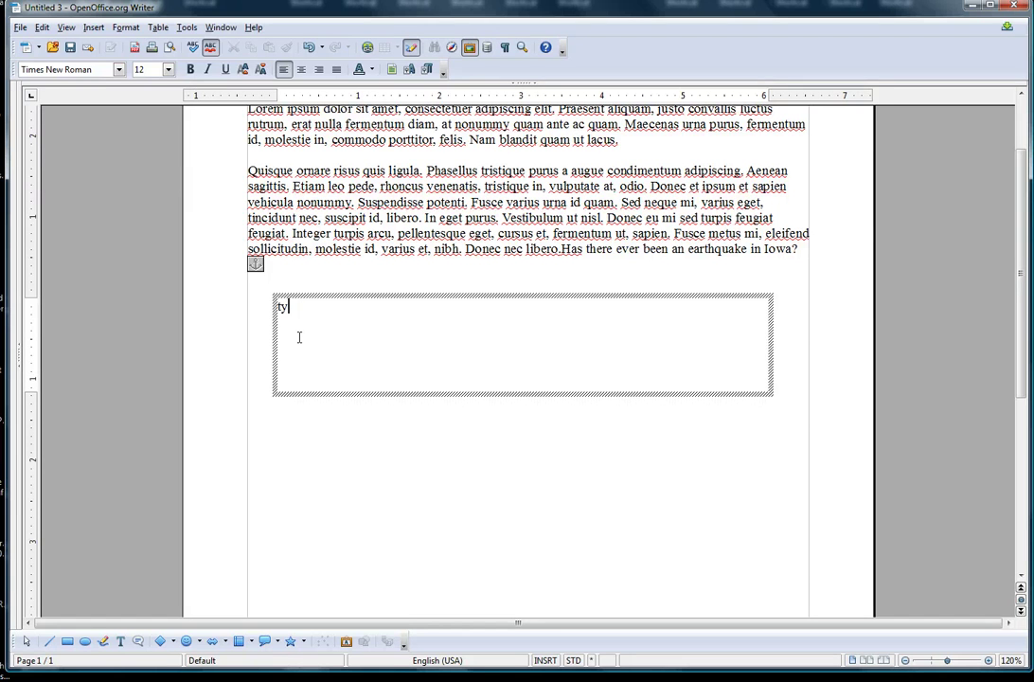
key("ctrl+v")
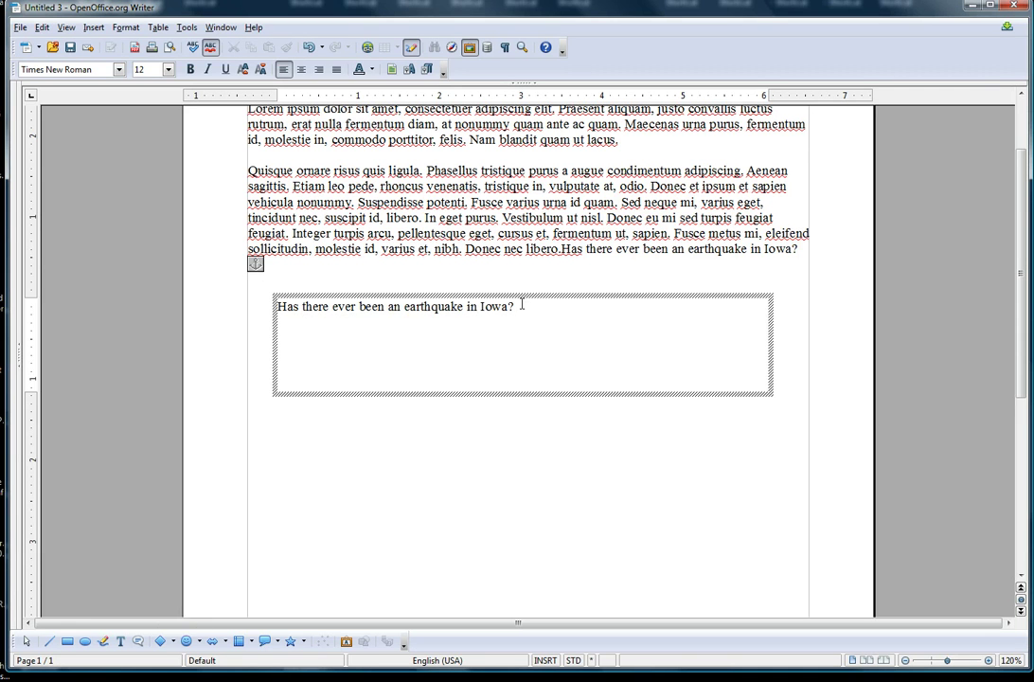
Format the text box's sentence in Arial at 26 pt.
left_click_drag(519, 306, 280, 306)
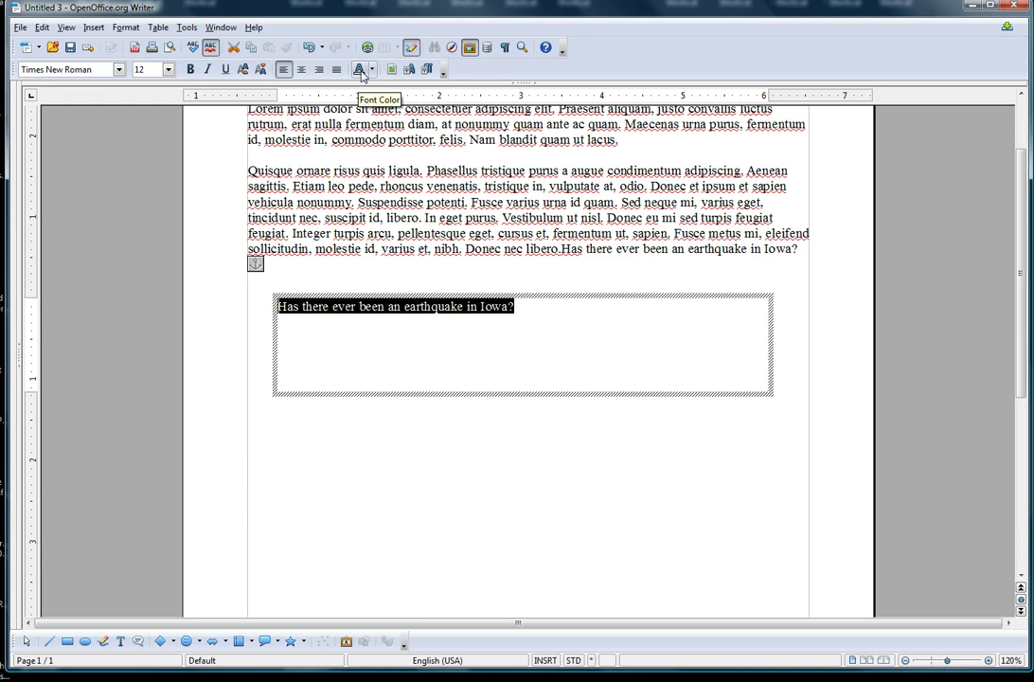
left_click(119, 70)
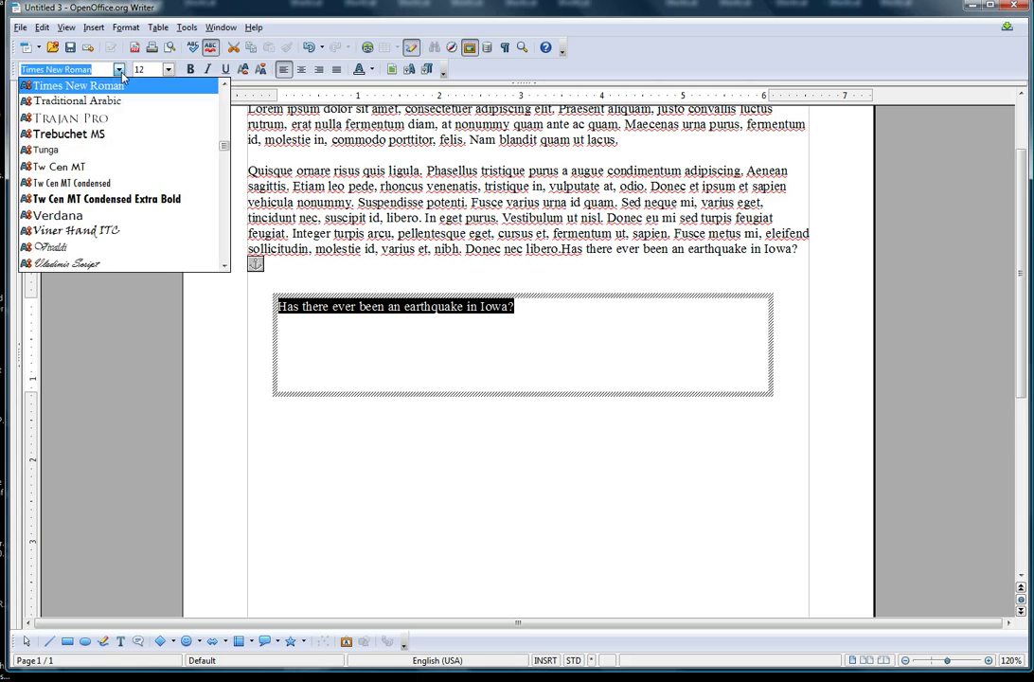
scroll(120, 80, "up", 15)
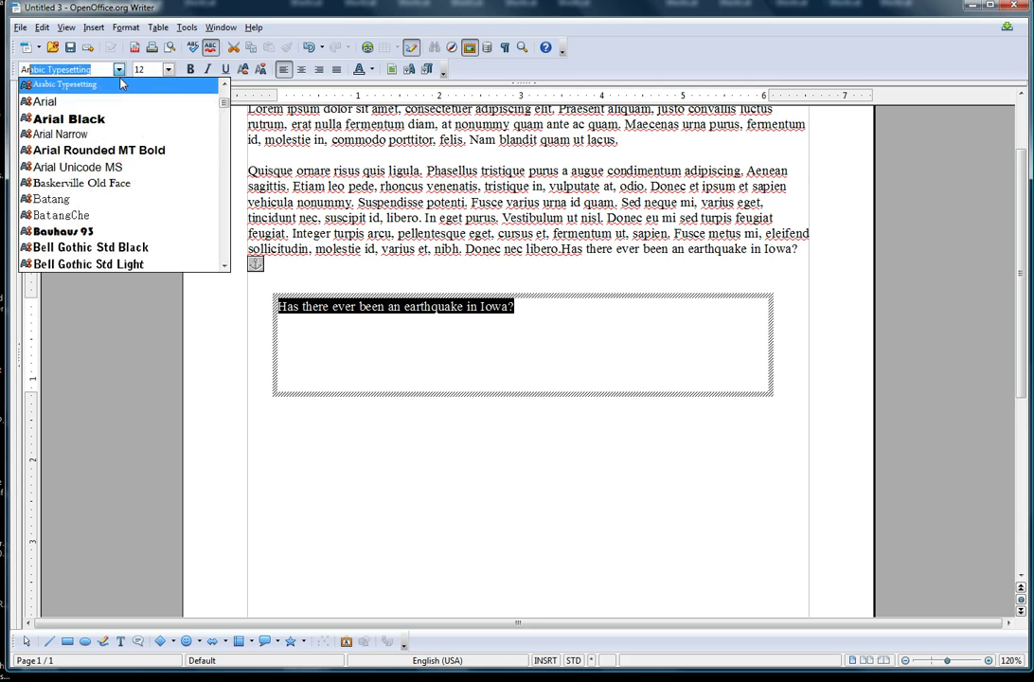
left_click(64, 100)
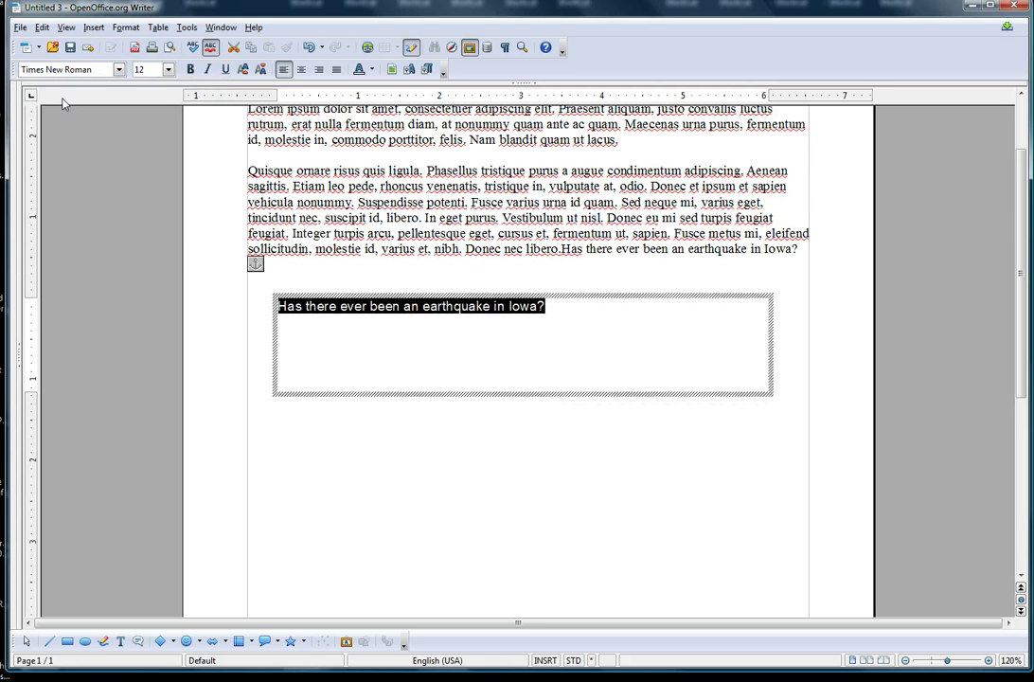
left_click(169, 69)
left_click(131, 161)
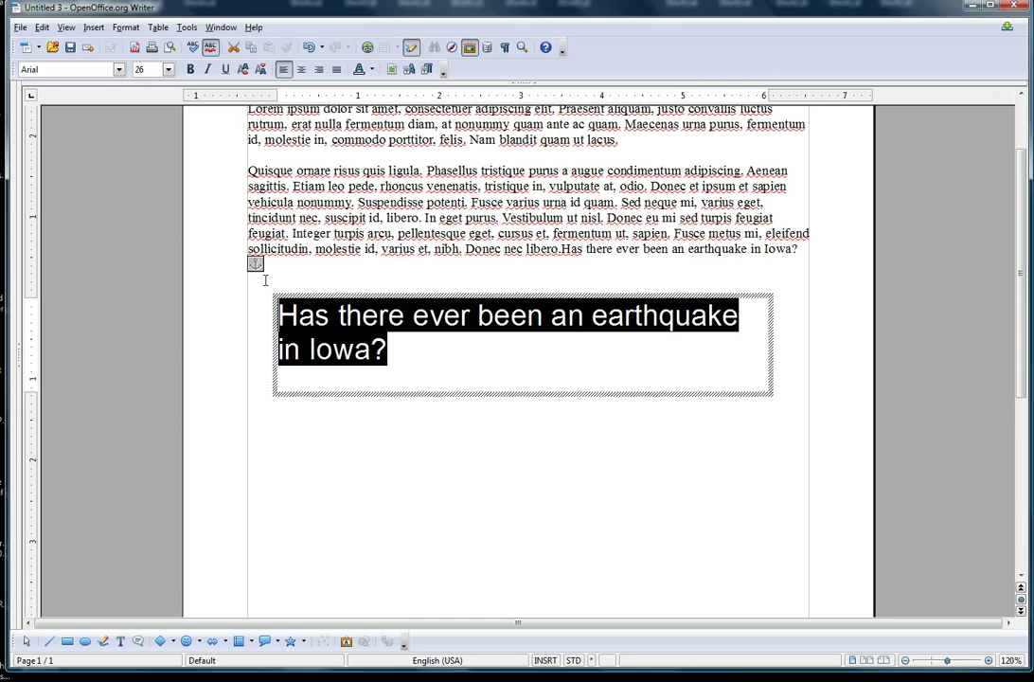
Widen the text box on both sides to about 6.85 inches so it spans the page margins.
left_click(771, 339)
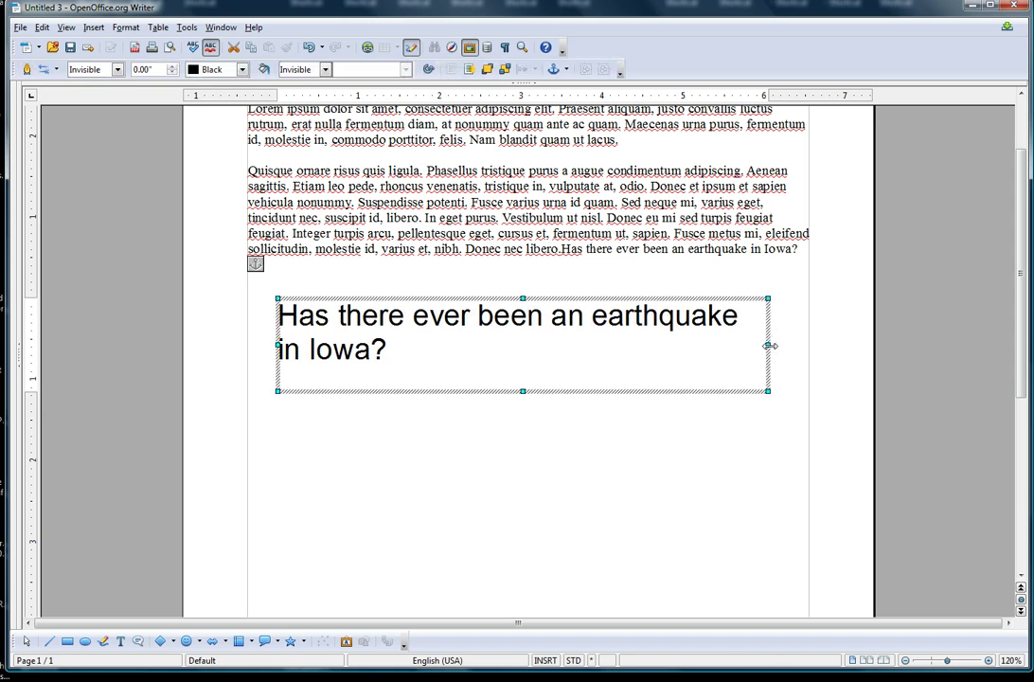
left_click_drag(771, 345, 806, 345)
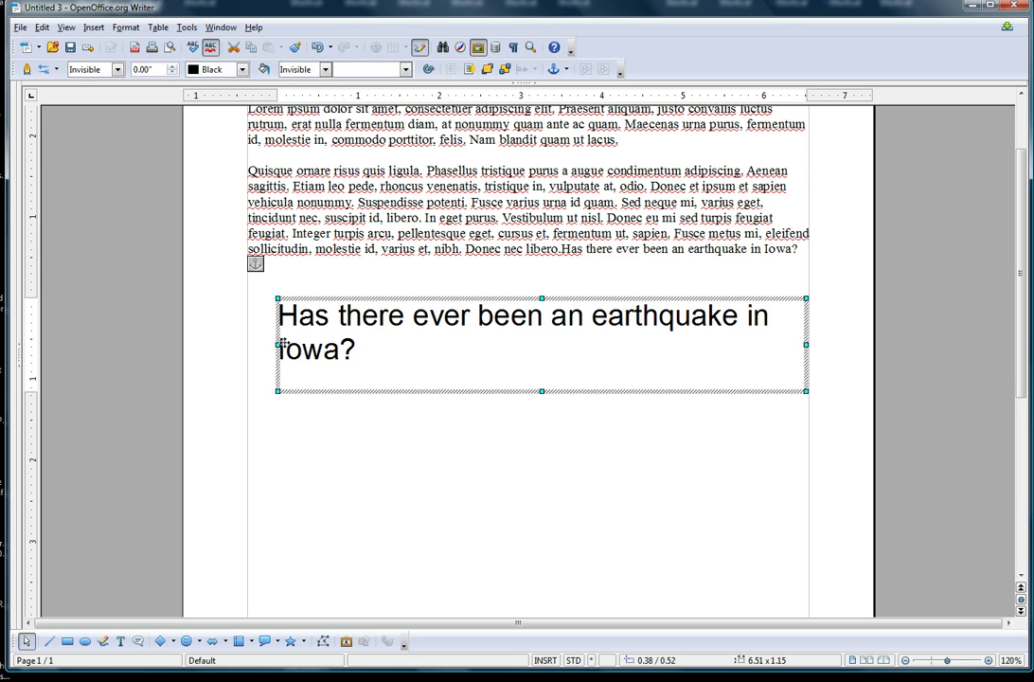
left_click_drag(278, 343, 250, 344)
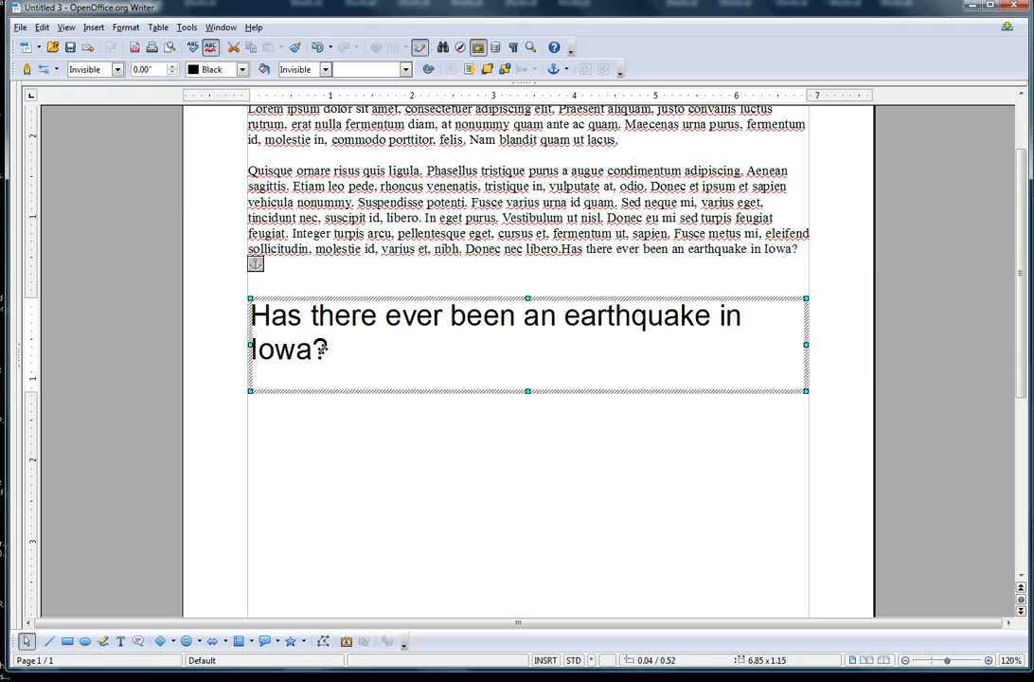
Set the font size of the text box's whole sentence to 24 pt.
double_click(320, 349)
left_click_drag(329, 349, 242, 318)
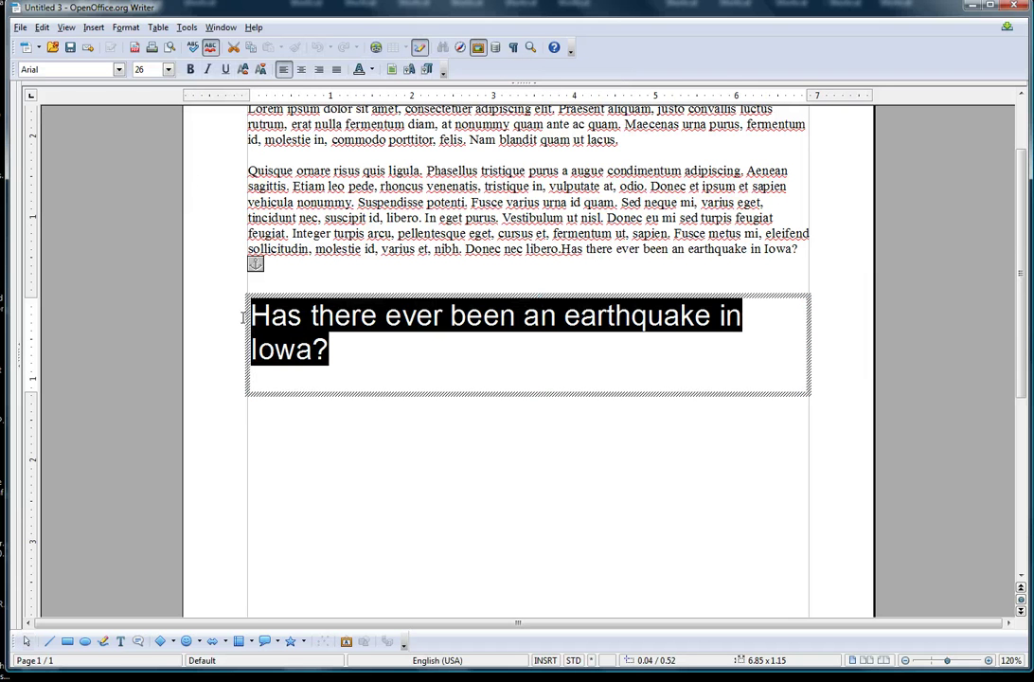
left_click(168, 69)
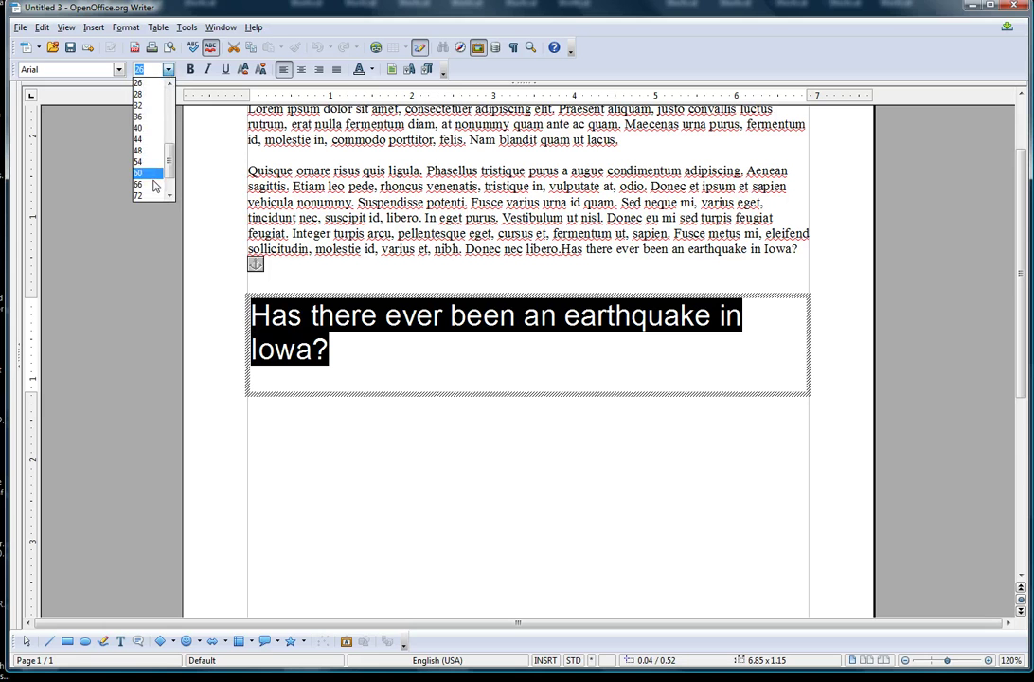
scroll(142, 123, "up", 1)
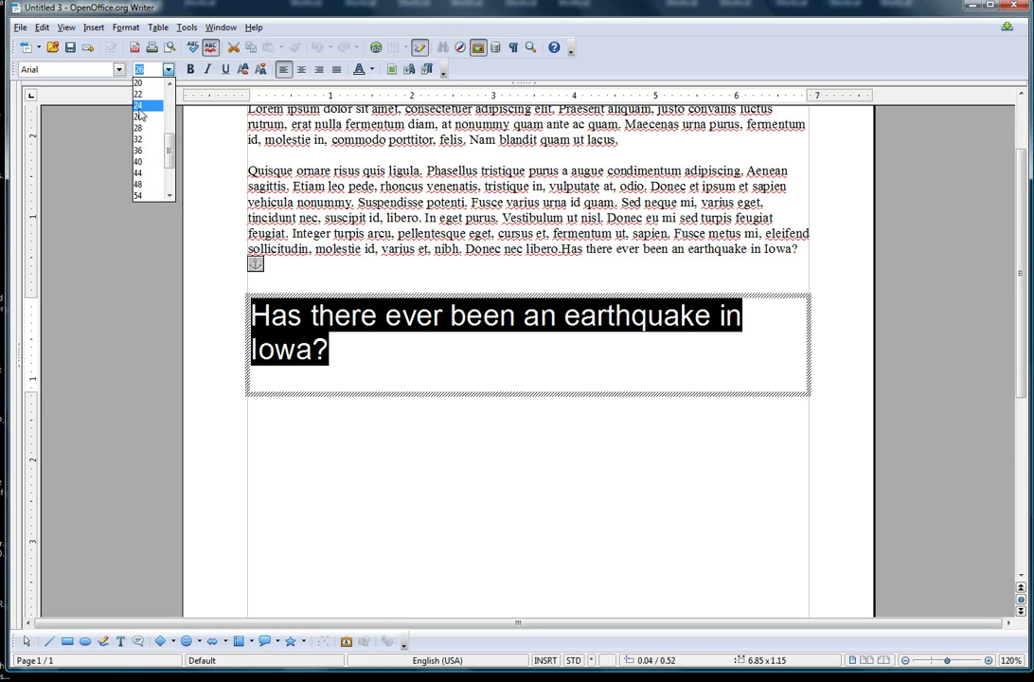
left_click(139, 113)
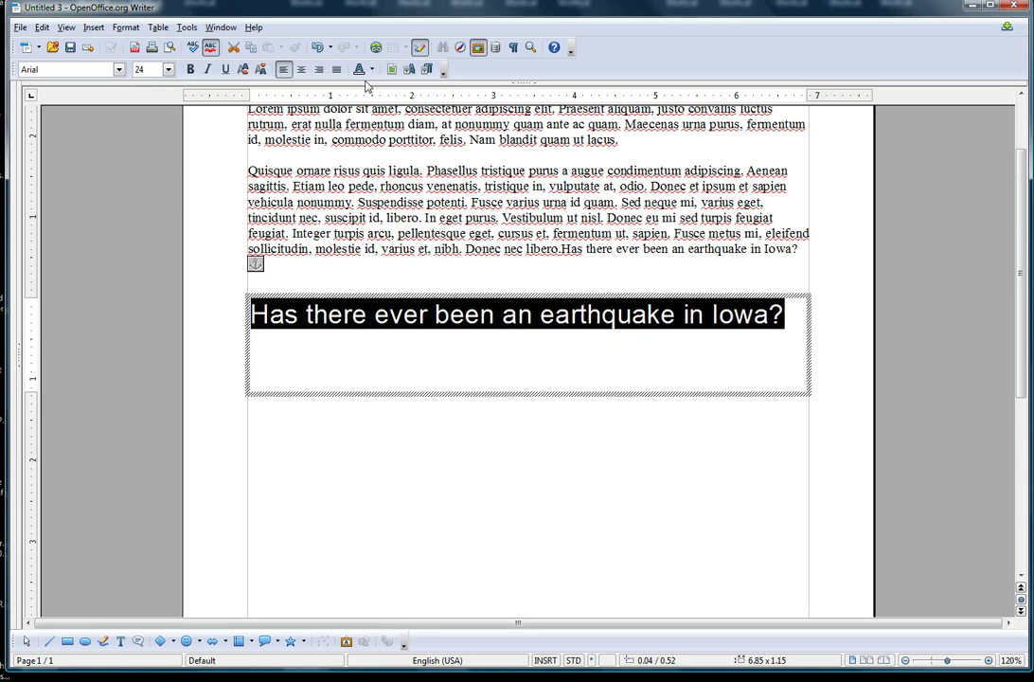
Color the text box's sentence light blue and deselect the box.
left_click(372, 70)
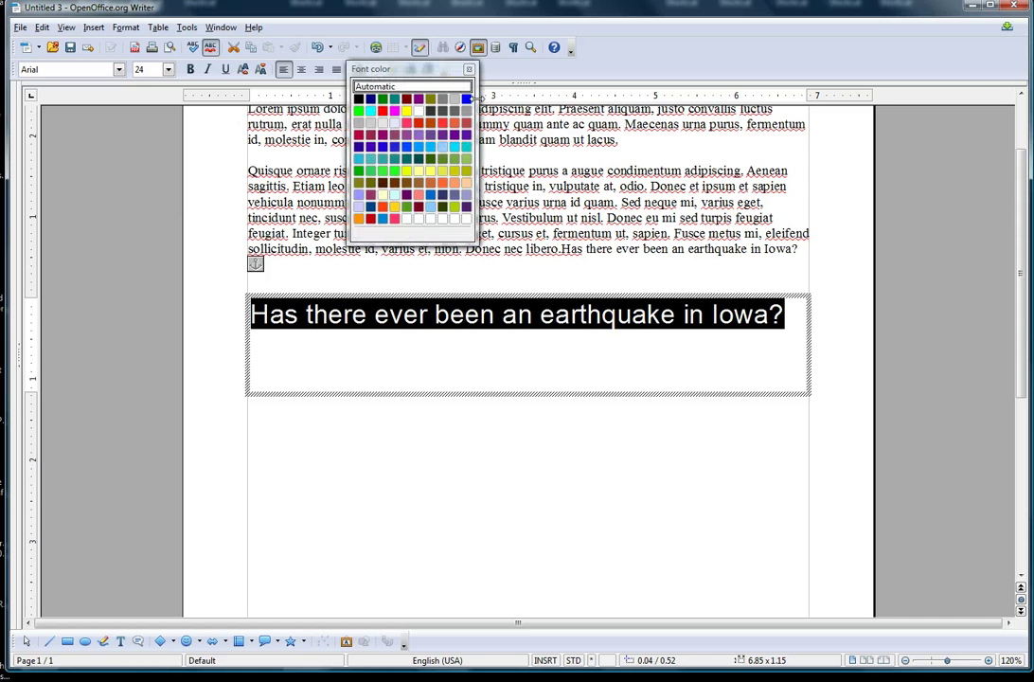
left_click(417, 150)
left_click(431, 433)
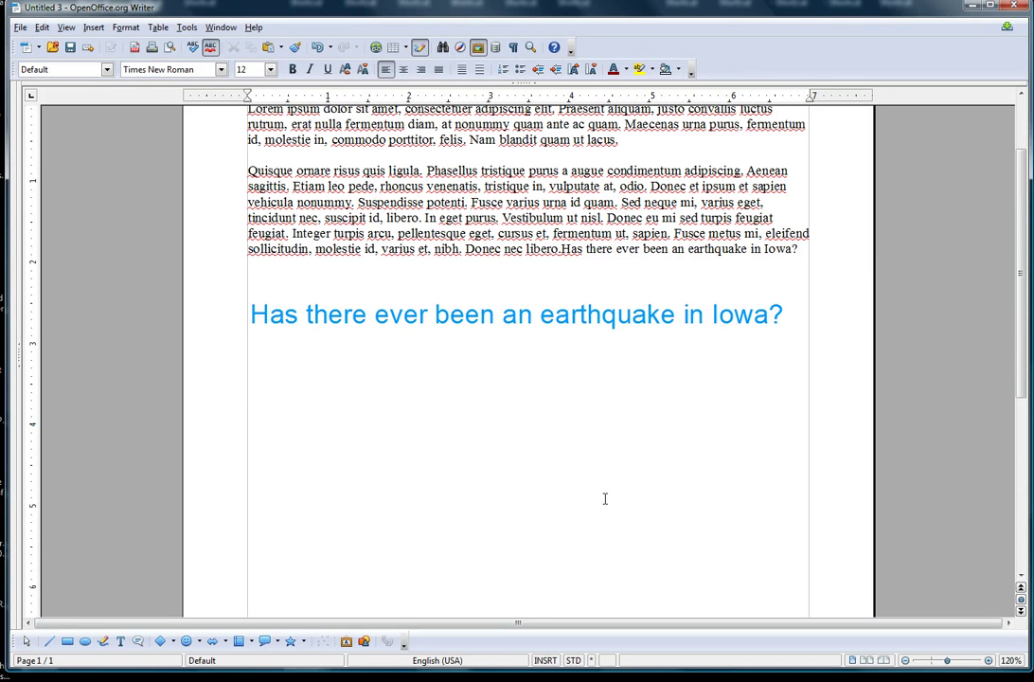
Move the text box up over the second paragraph and back down into the empty space below it.
left_click(575, 324)
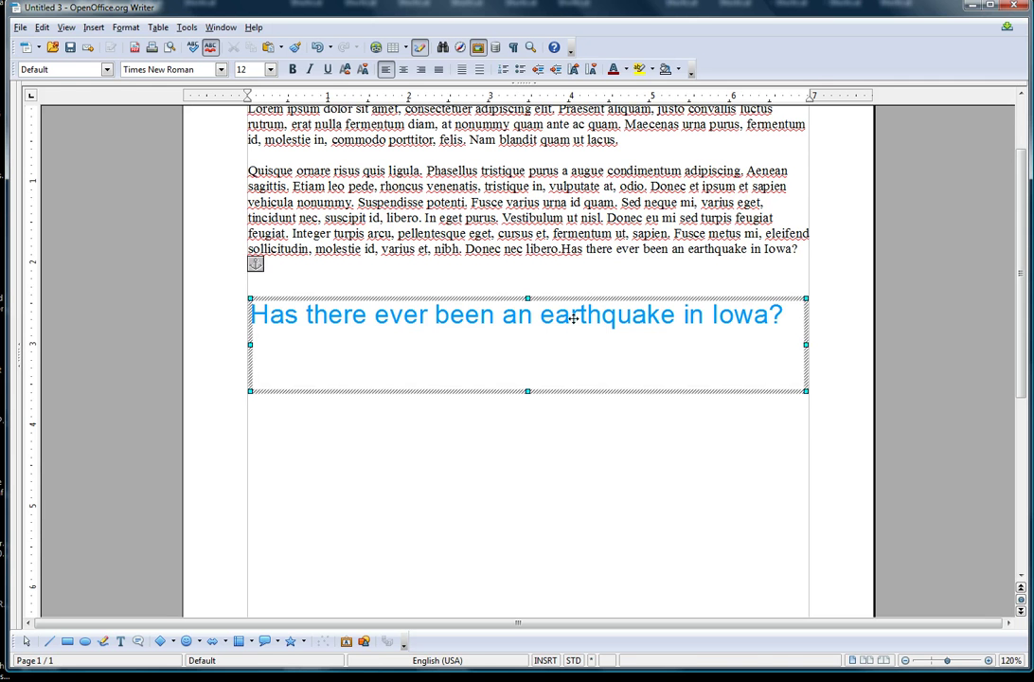
left_click_drag(570, 299, 578, 202)
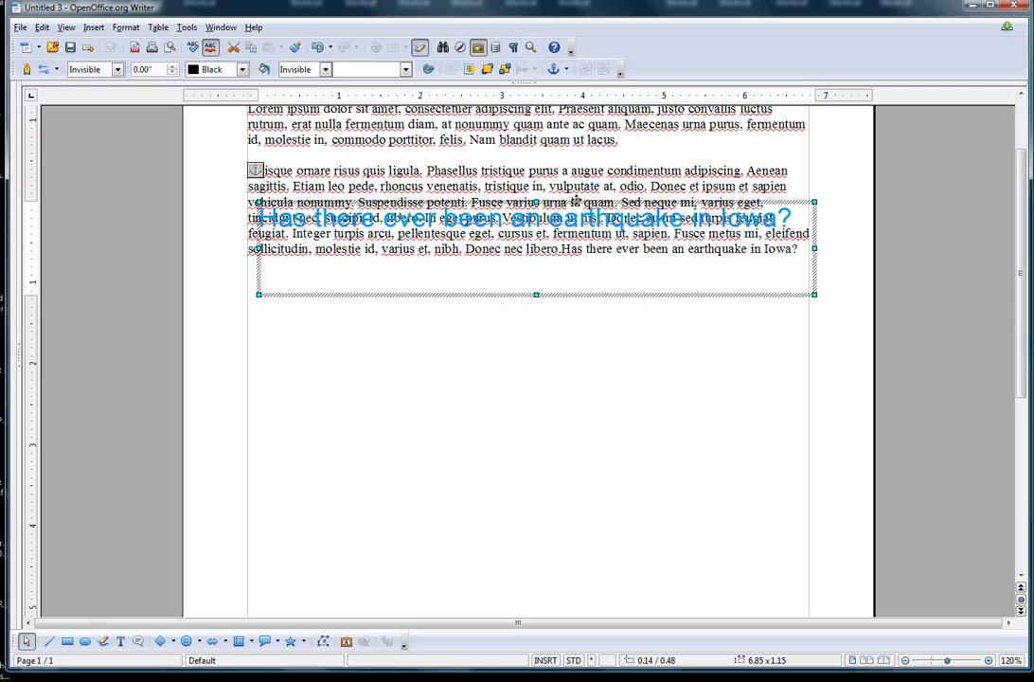
left_click_drag(578, 204, 575, 303)
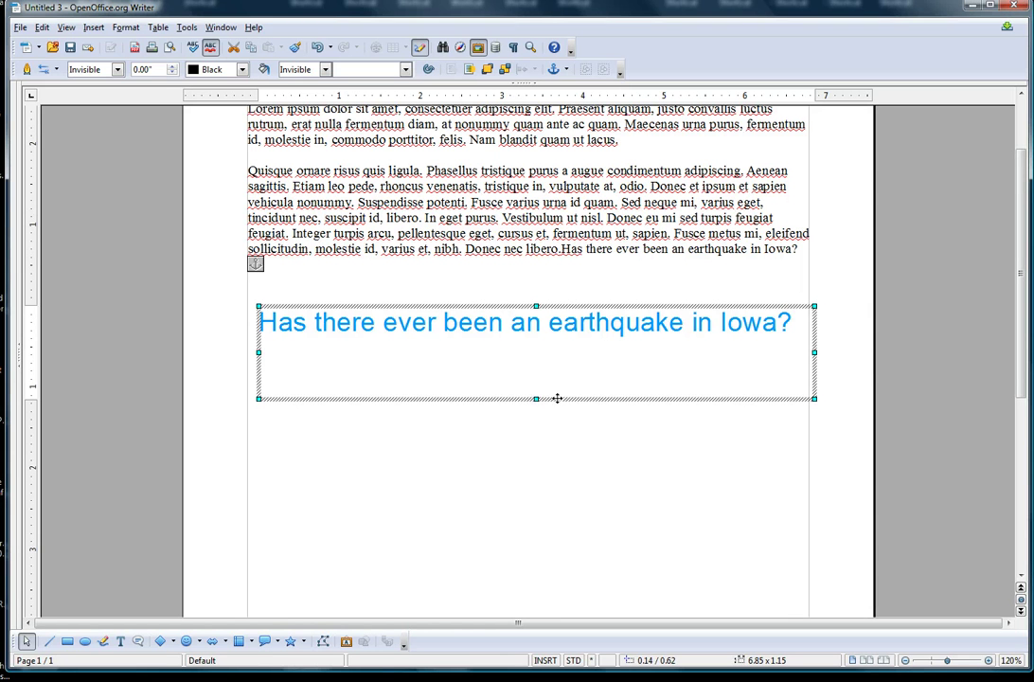
Fill the text box's area with the solid color Yellow 3.
right_click(557, 398)
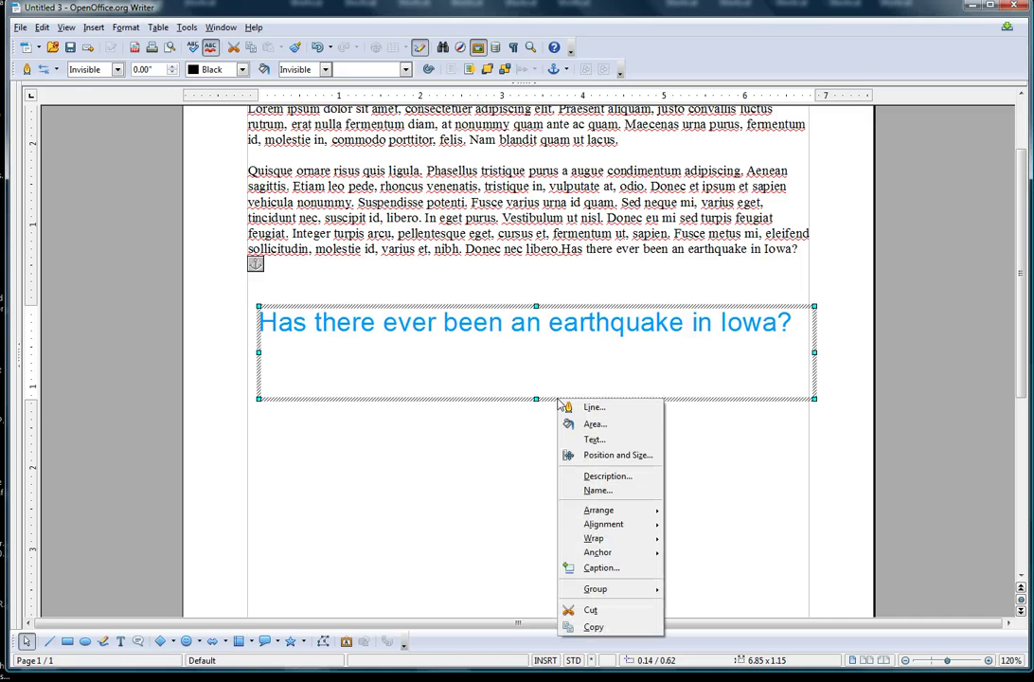
left_click(592, 424)
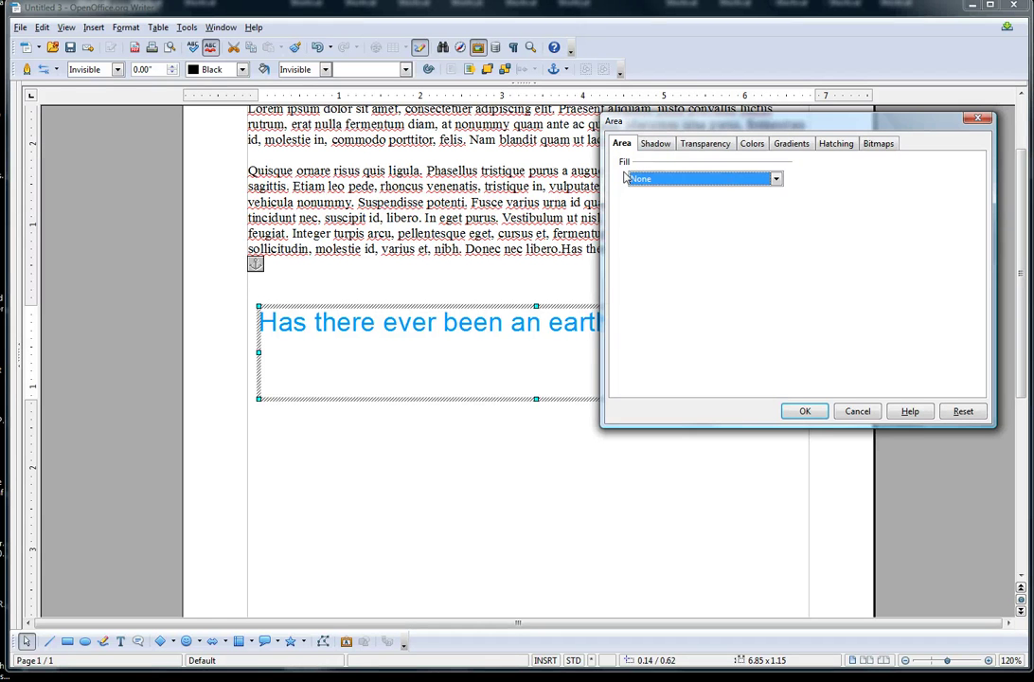
left_click(776, 179)
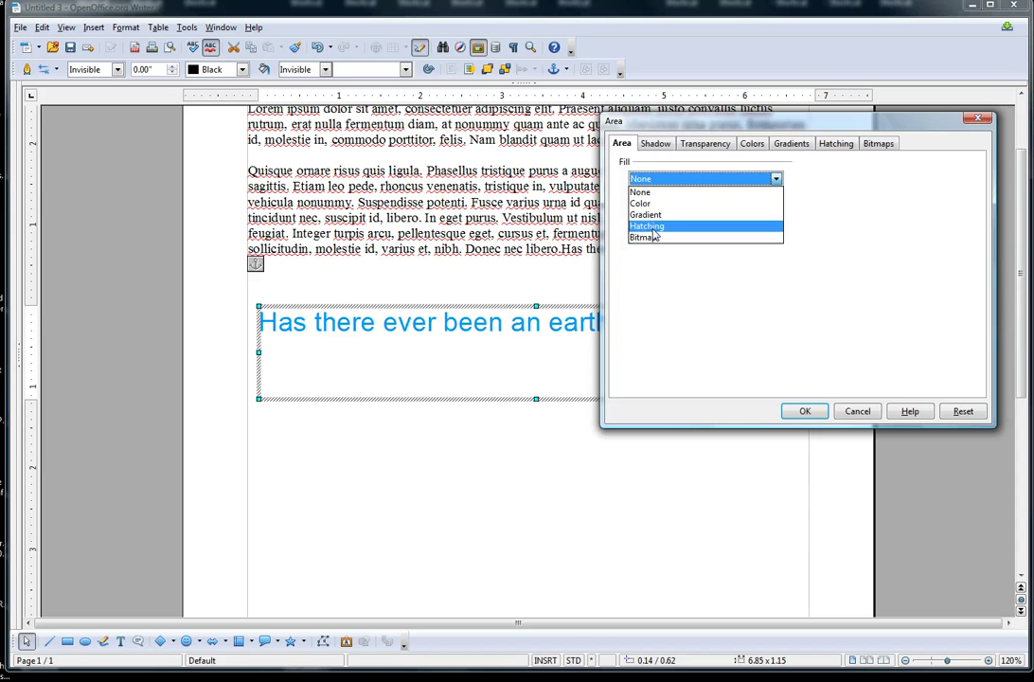
left_click(656, 231)
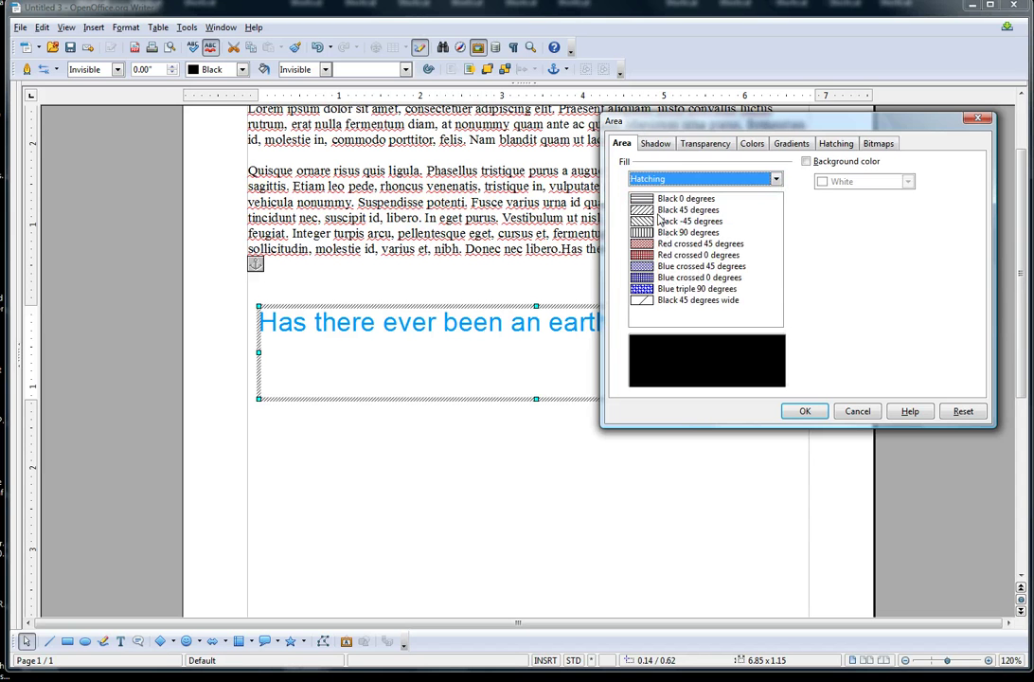
left_click(748, 179)
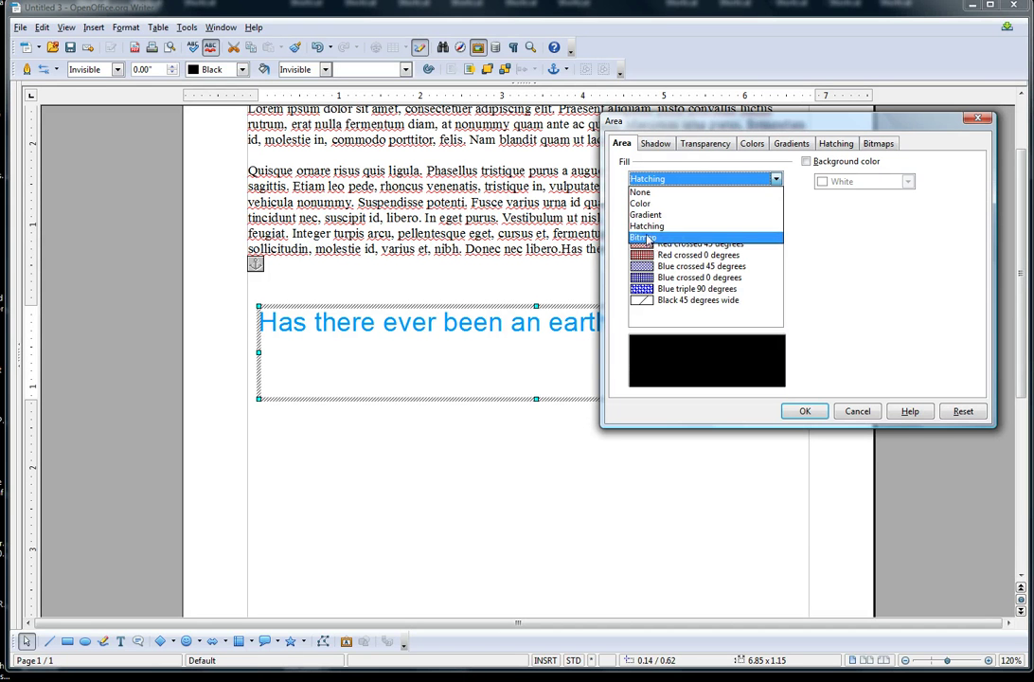
left_click(642, 203)
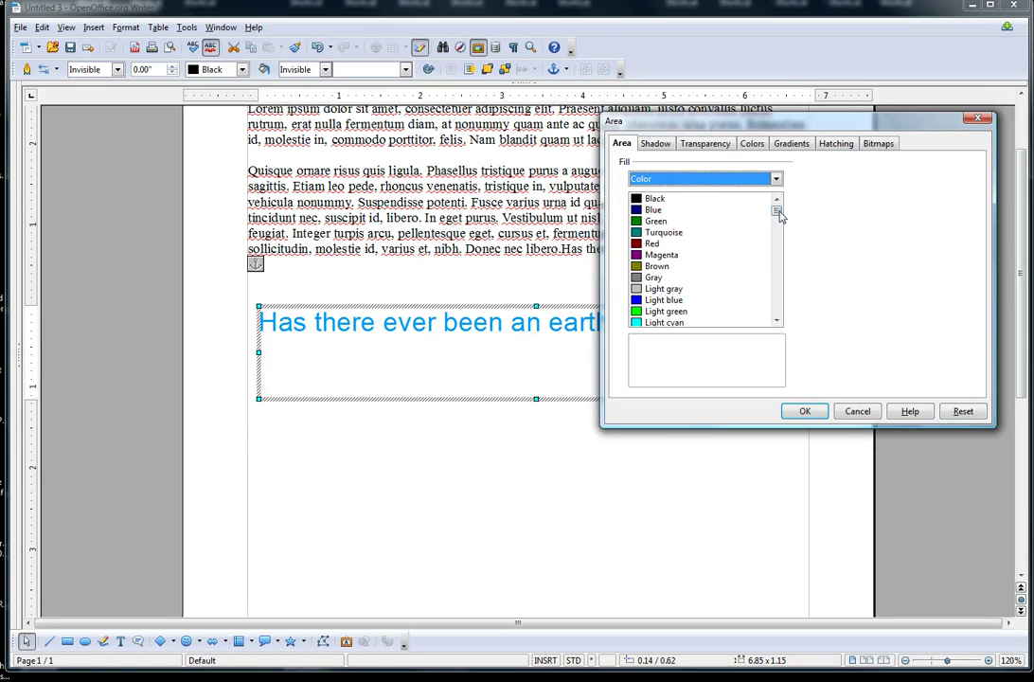
left_click_drag(776, 209, 776, 286)
scroll(676, 261, "up", 2)
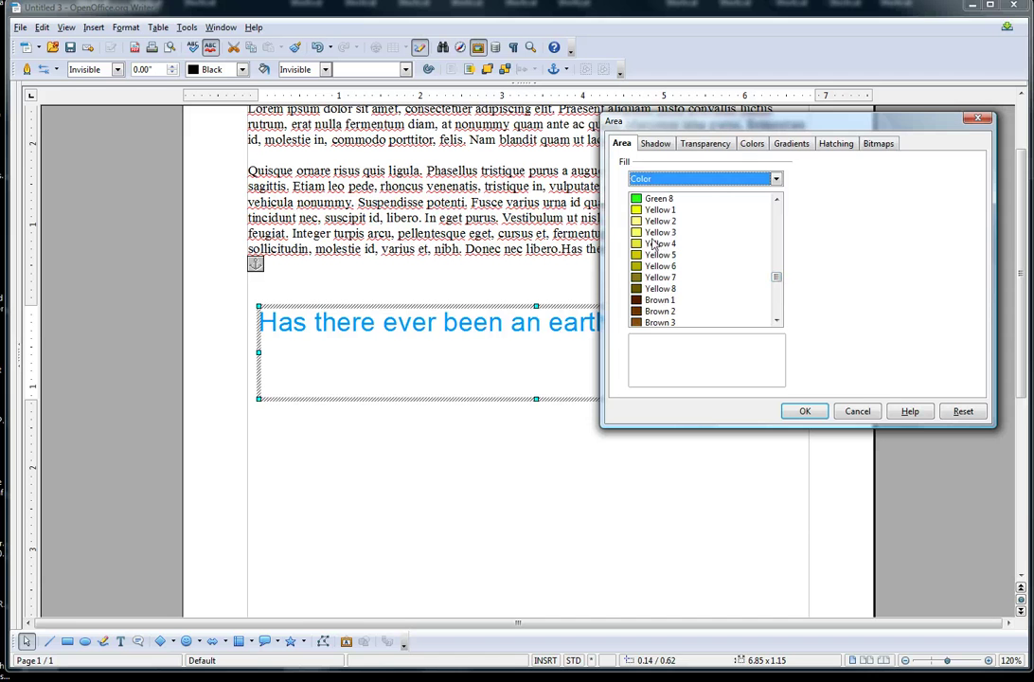
left_click(654, 221)
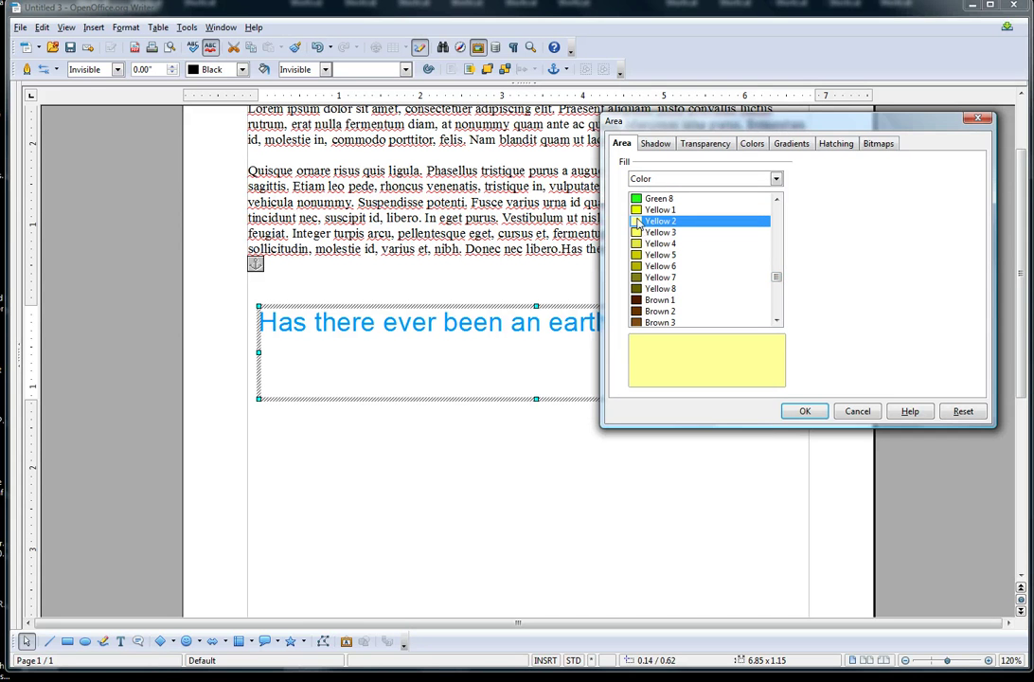
left_click(638, 234)
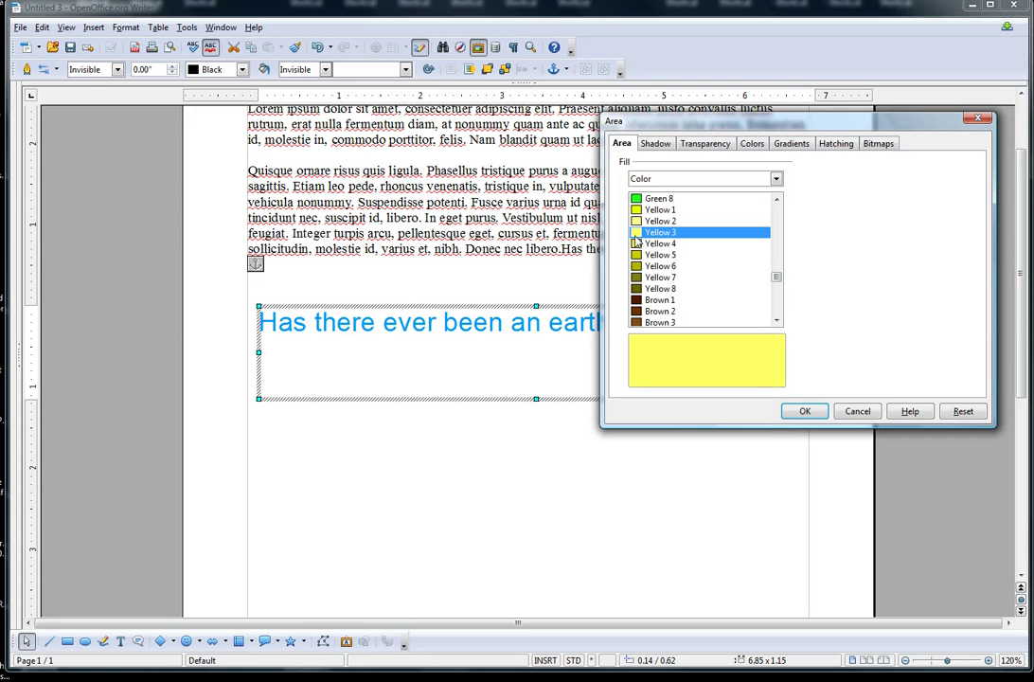
left_click(803, 413)
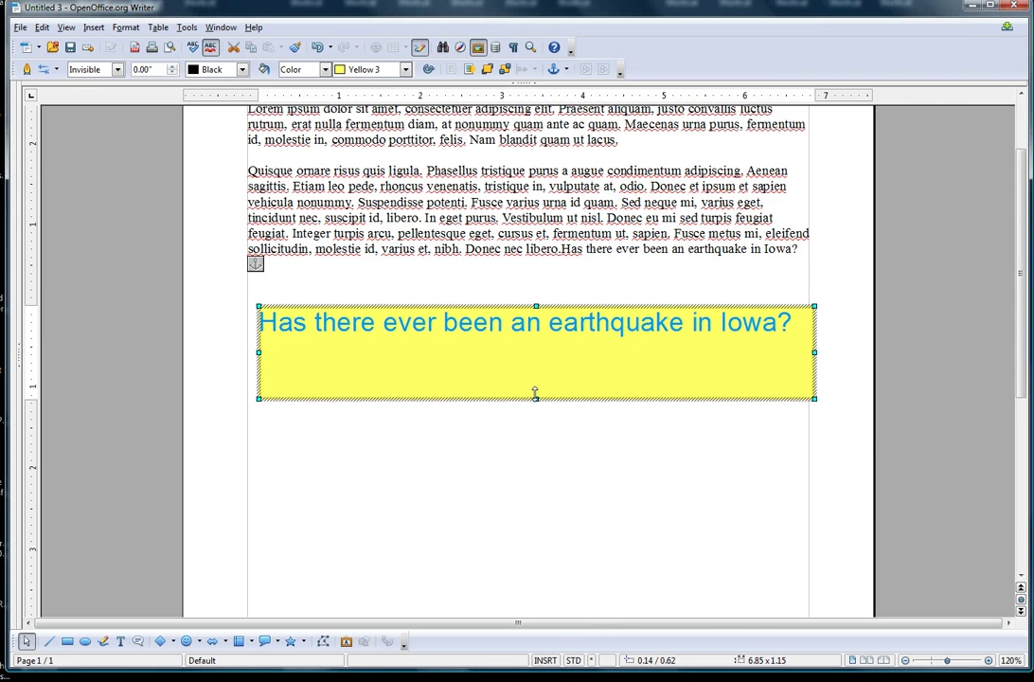
Shrink the text box's height to about 0.55" and give it a continuous black border line 0.04" wide.
left_click_drag(536, 394, 535, 350)
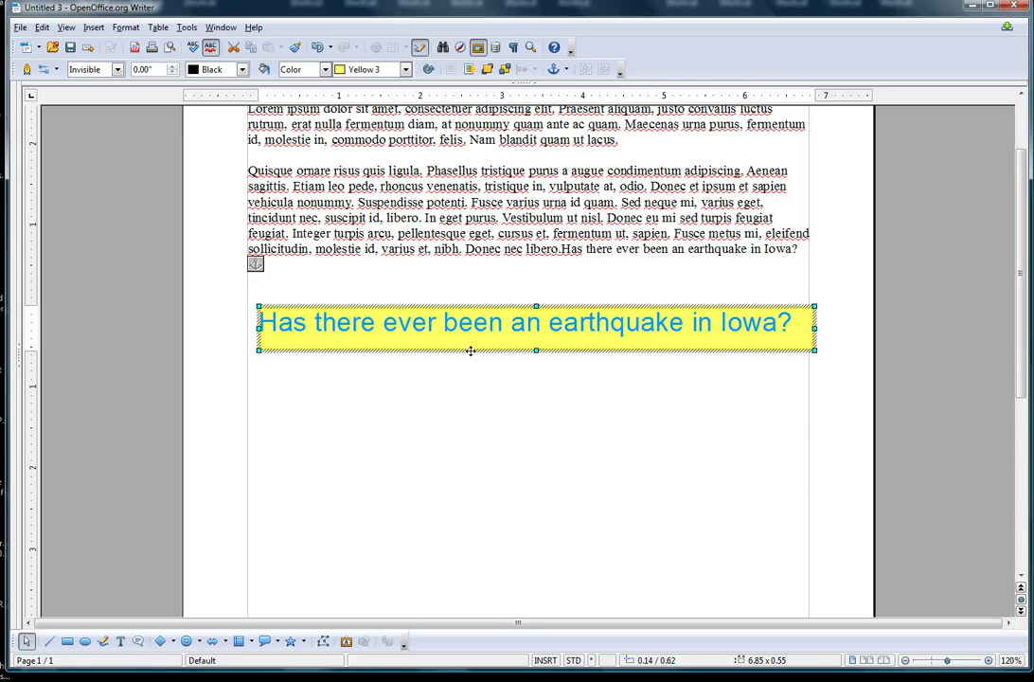
right_click(471, 351)
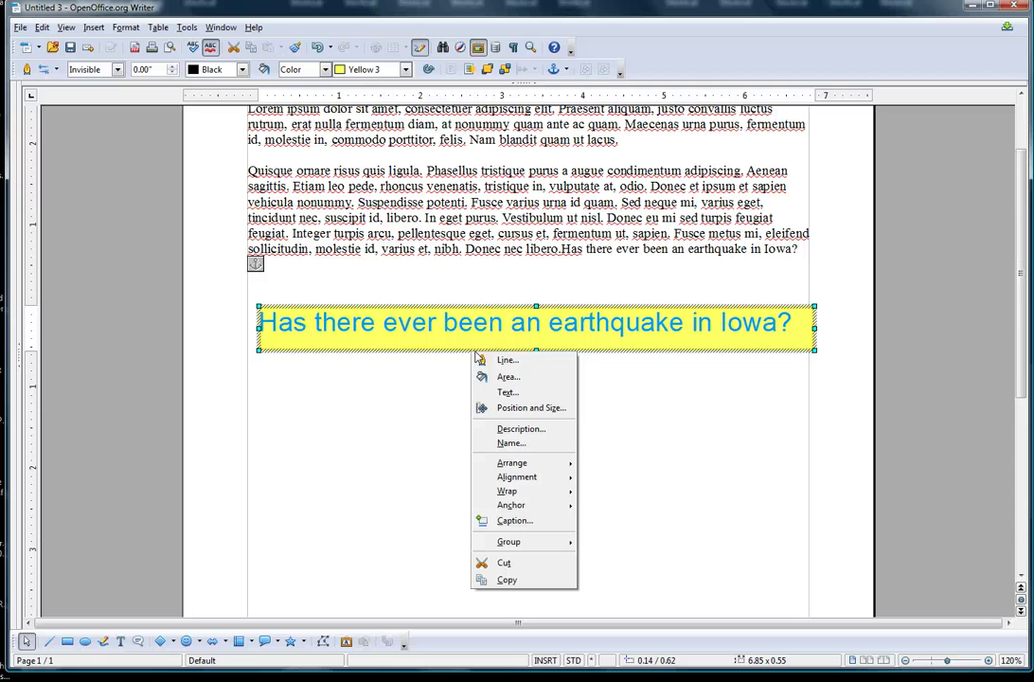
left_click(481, 360)
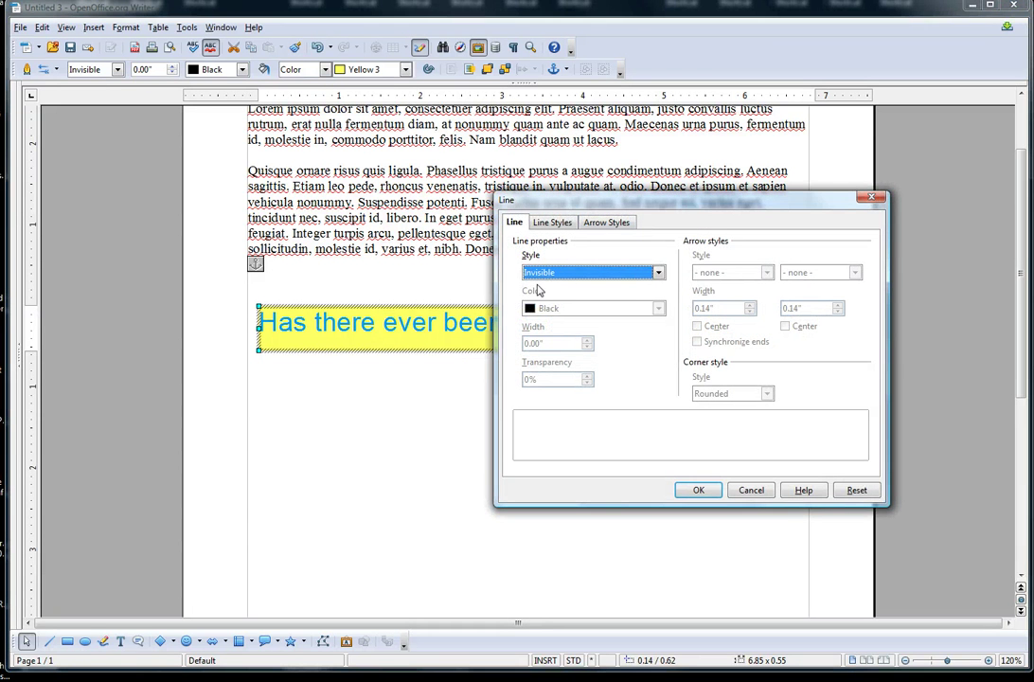
left_click(658, 273)
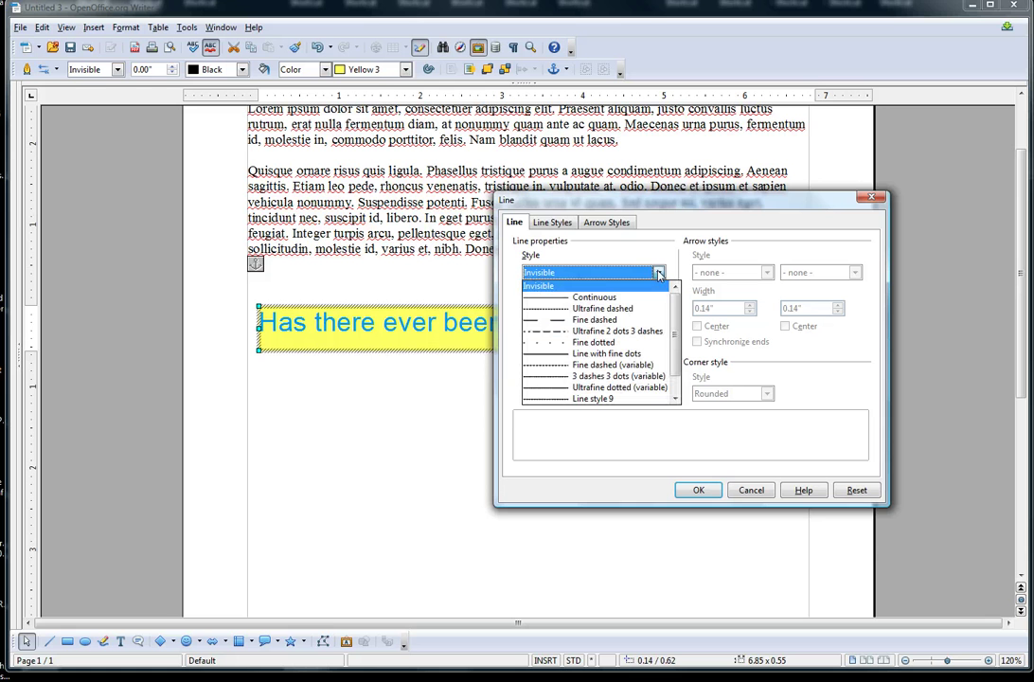
left_click(547, 299)
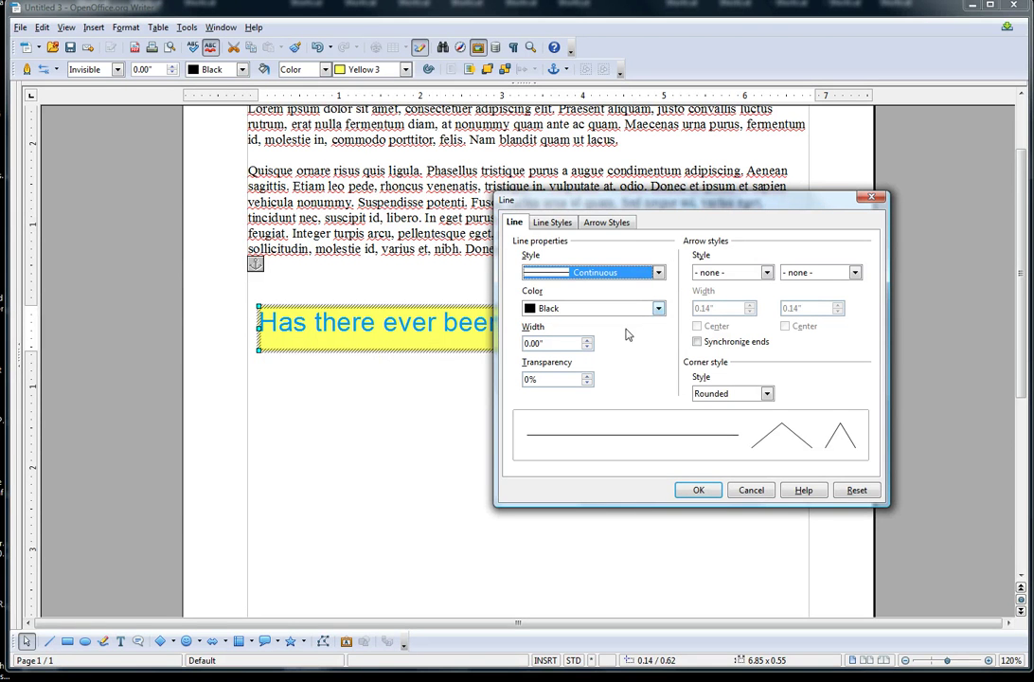
left_click(588, 339)
left_click(587, 339)
left_click(588, 341)
left_click(587, 341)
left_click(699, 491)
left_click(450, 559)
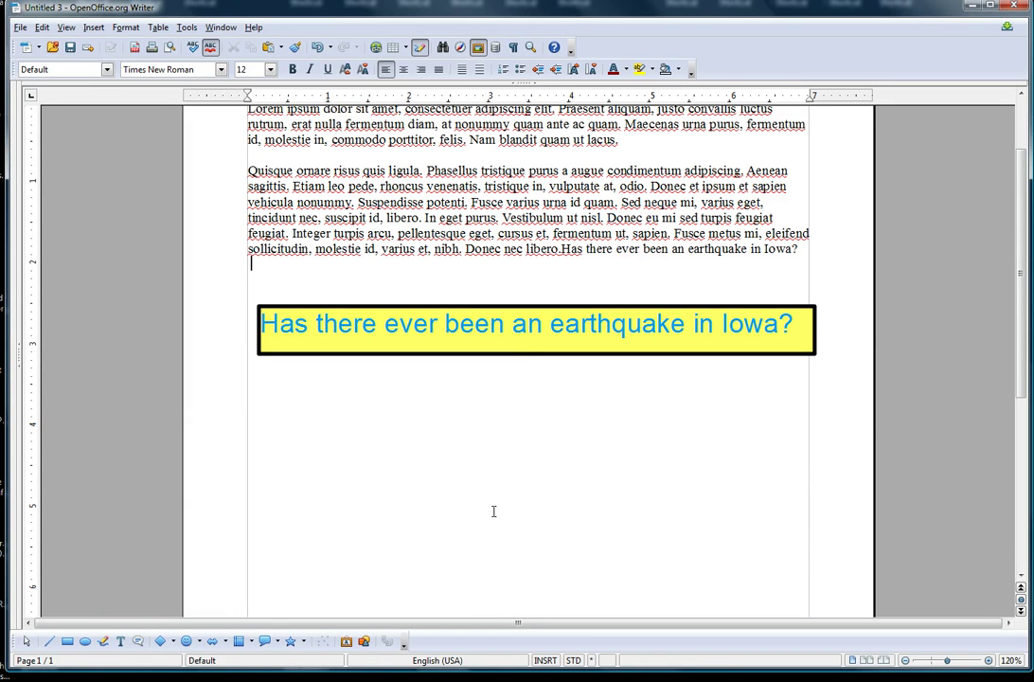
Rotate the yellow text box by 45 degrees about its center.
left_click(560, 353)
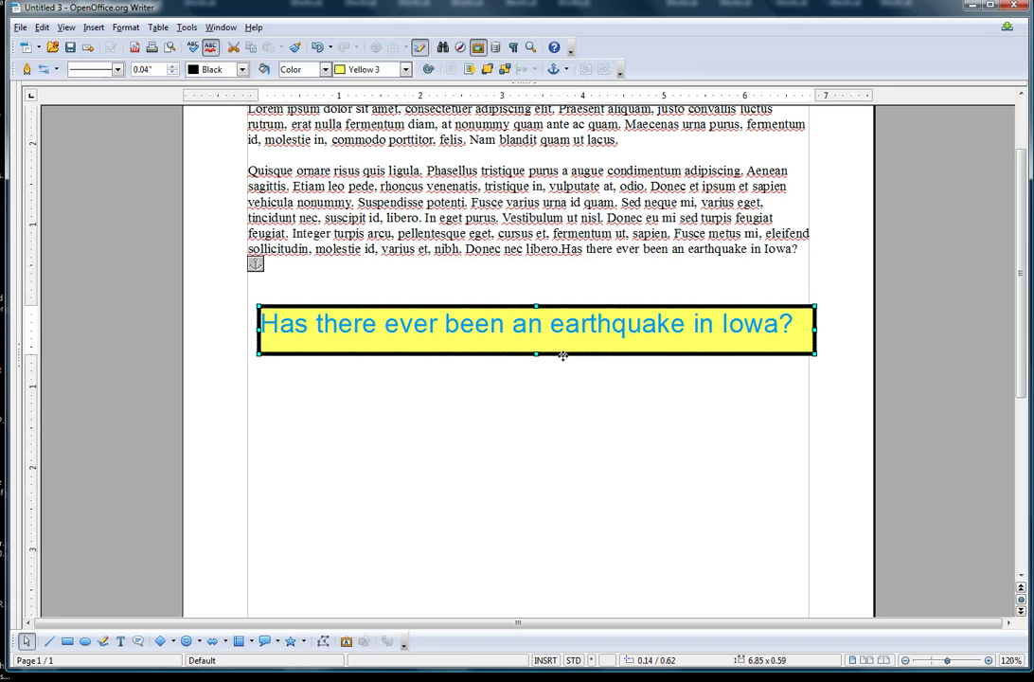
right_click(563, 356)
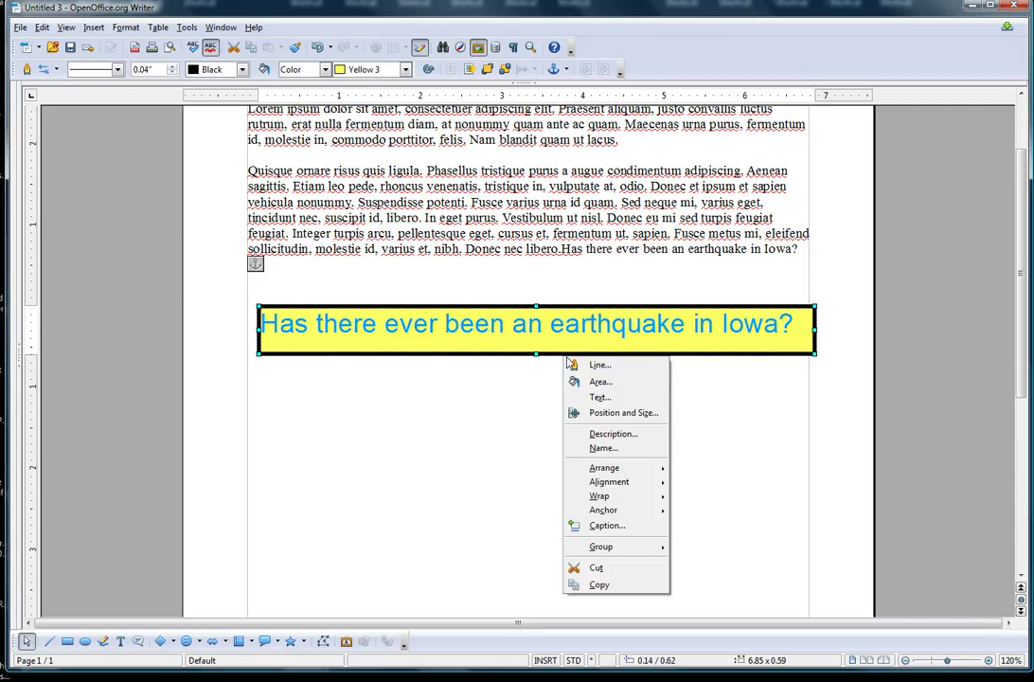
left_click(611, 413)
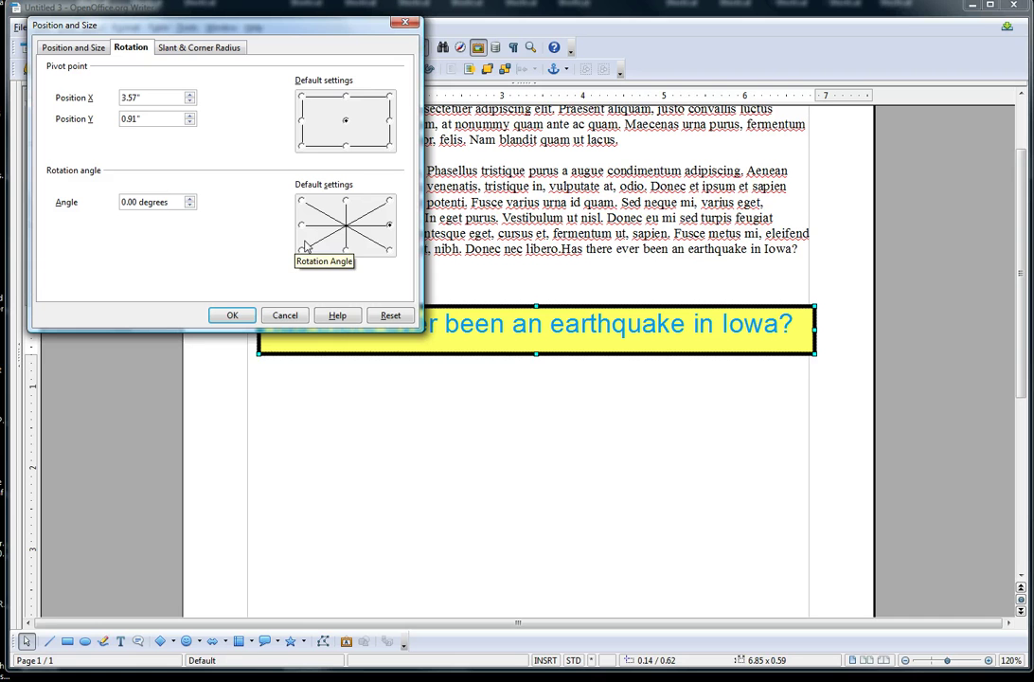
left_click(188, 206)
left_click(190, 206)
left_click(190, 199)
left_click(190, 199)
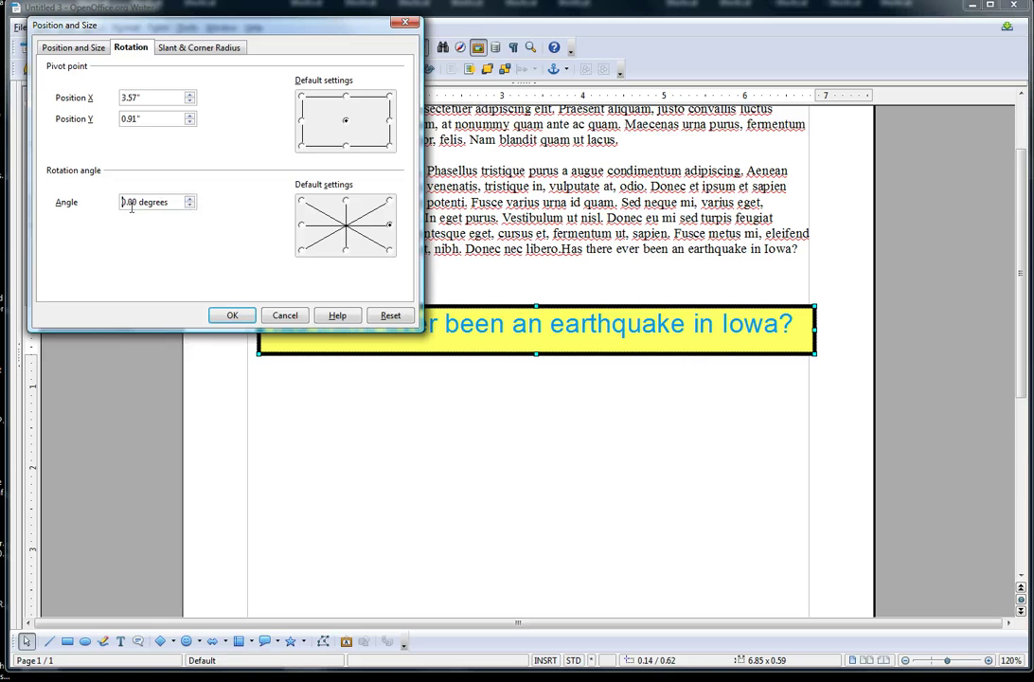
left_click_drag(139, 203, 87, 210)
type("45")
left_click(232, 315)
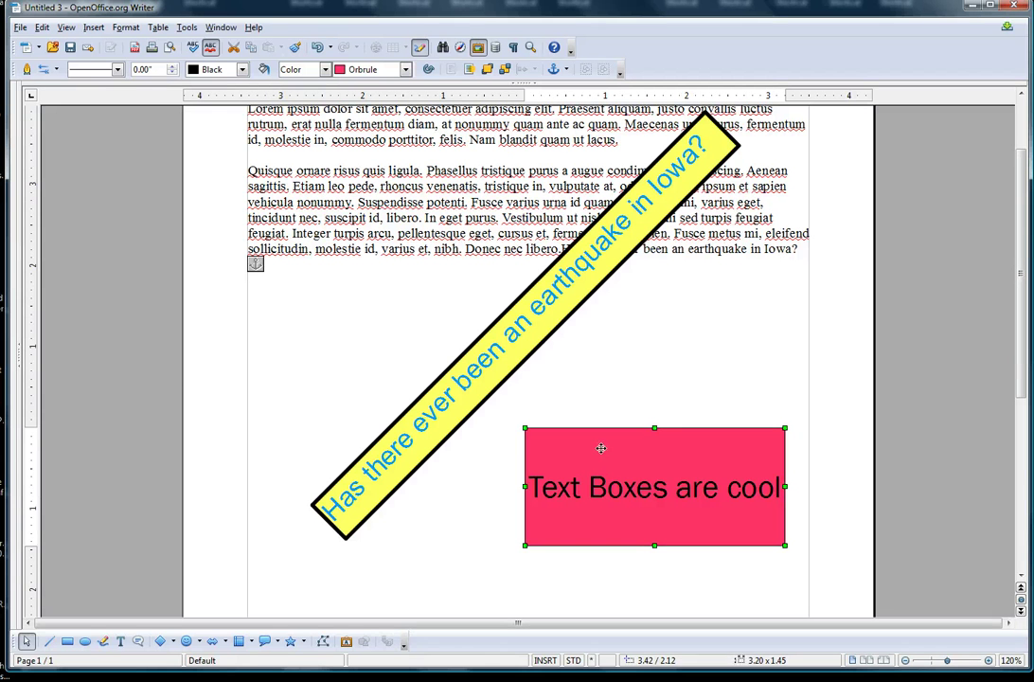
Move the pink "Text Boxes are cool" box over the second paragraph and back into the space below, overlapping the rotated box's edge, and deselect it.
left_click_drag(614, 449, 352, 193)
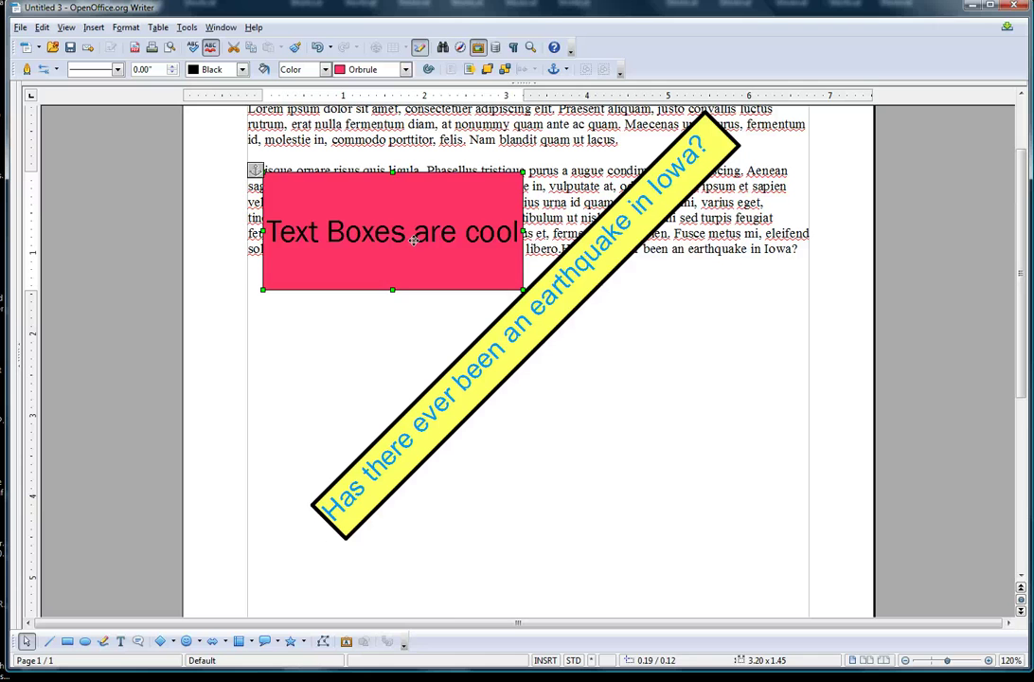
left_click_drag(382, 196, 679, 341)
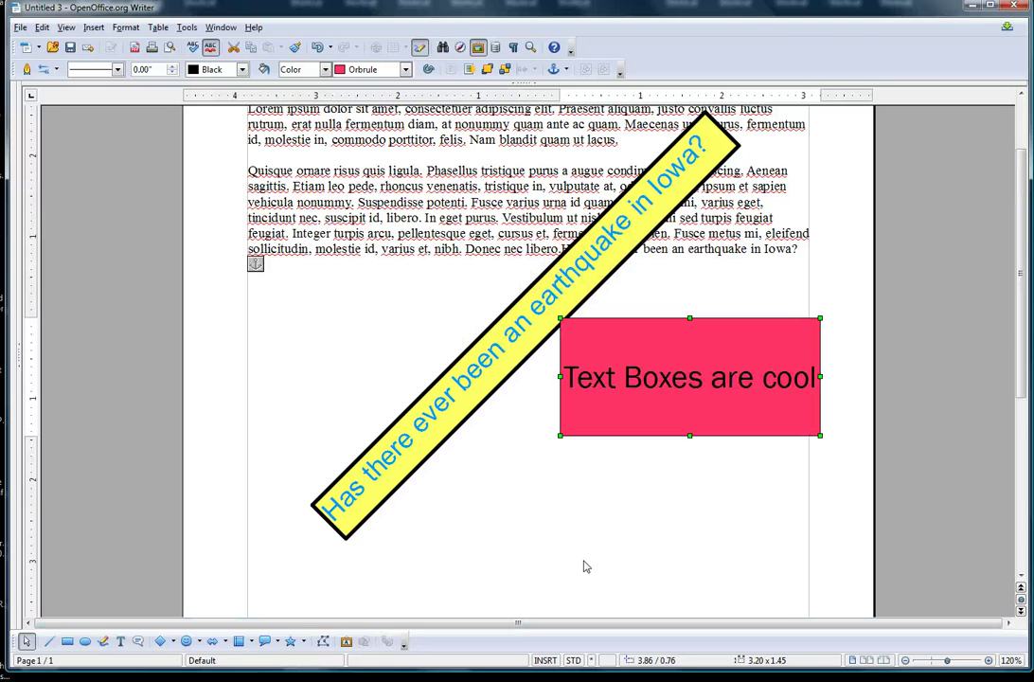
left_click_drag(738, 349, 716, 364)
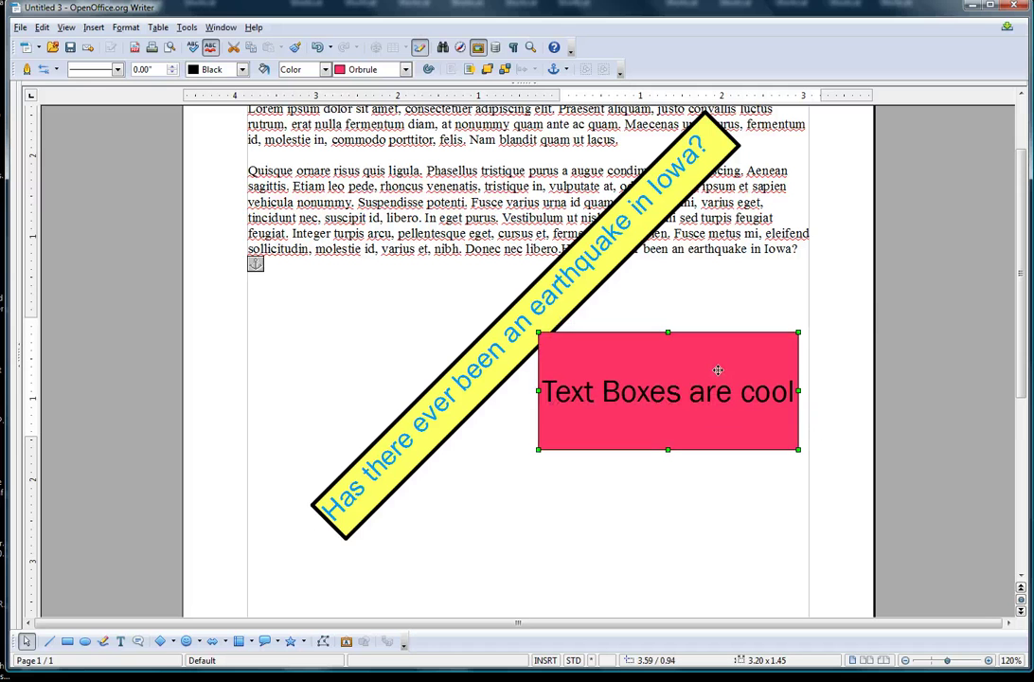
left_click(742, 540)
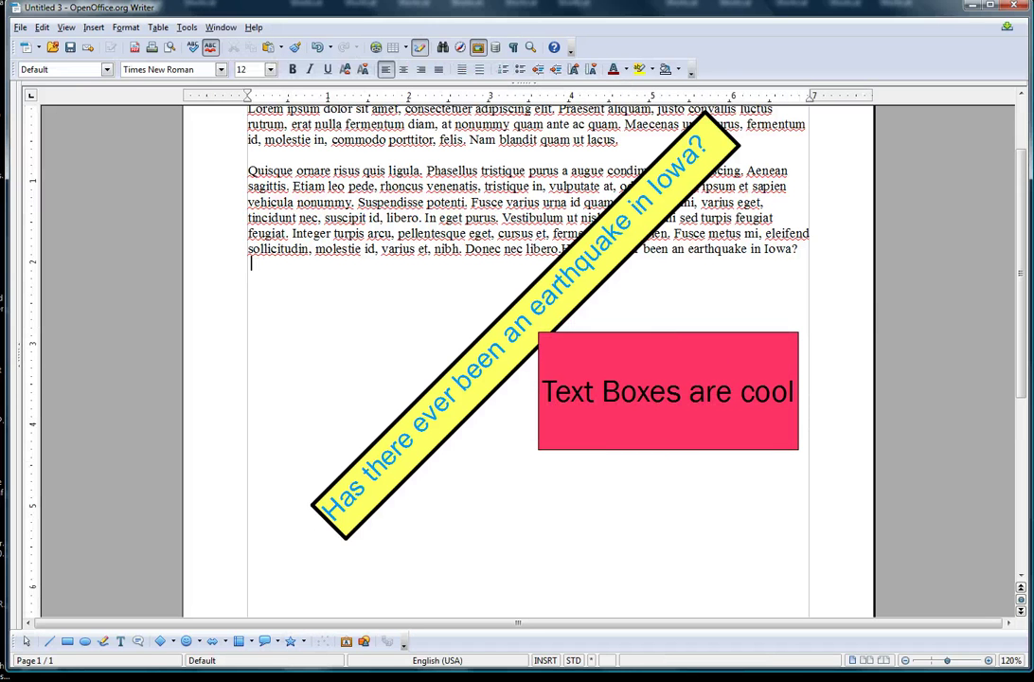